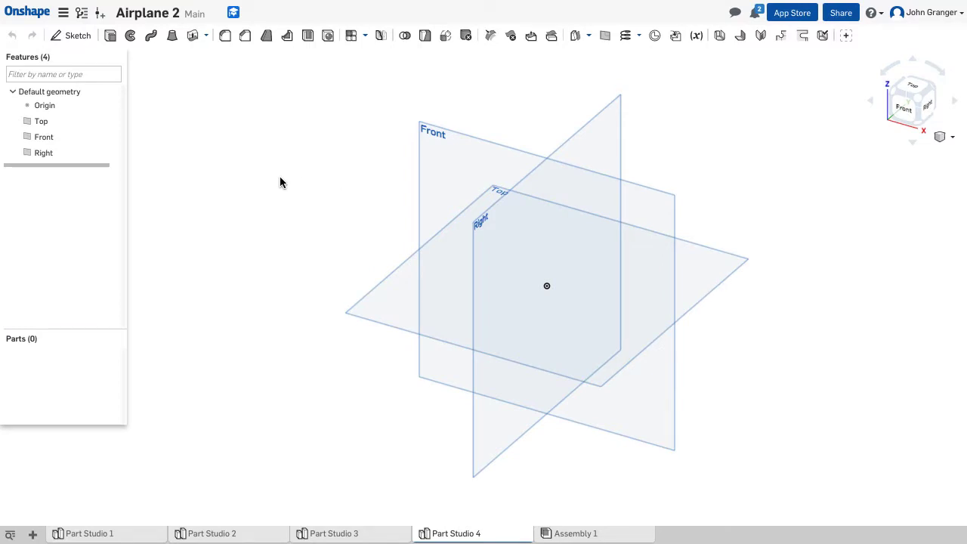
- Start a sketch on the Front plane and view it normal to the sketch plane
{"action": "left_click", "coordinate": [69, 36]}
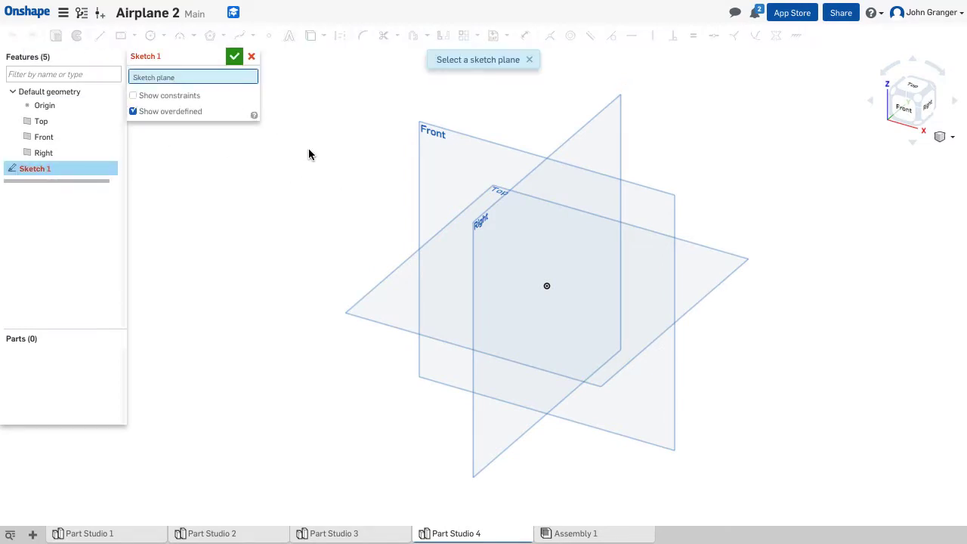
{"action": "left_click", "coordinate": [442, 160]}
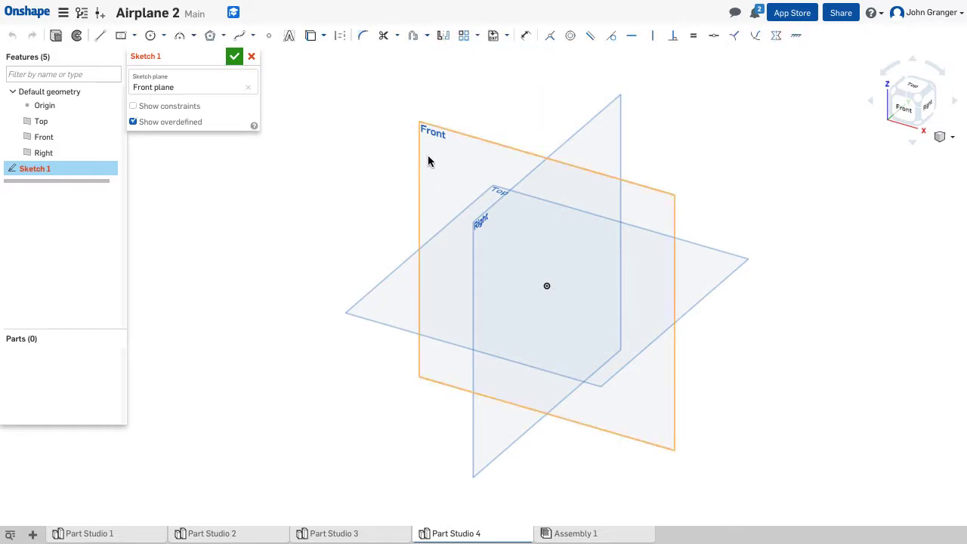
{"action": "right_click", "coordinate": [204, 237]}
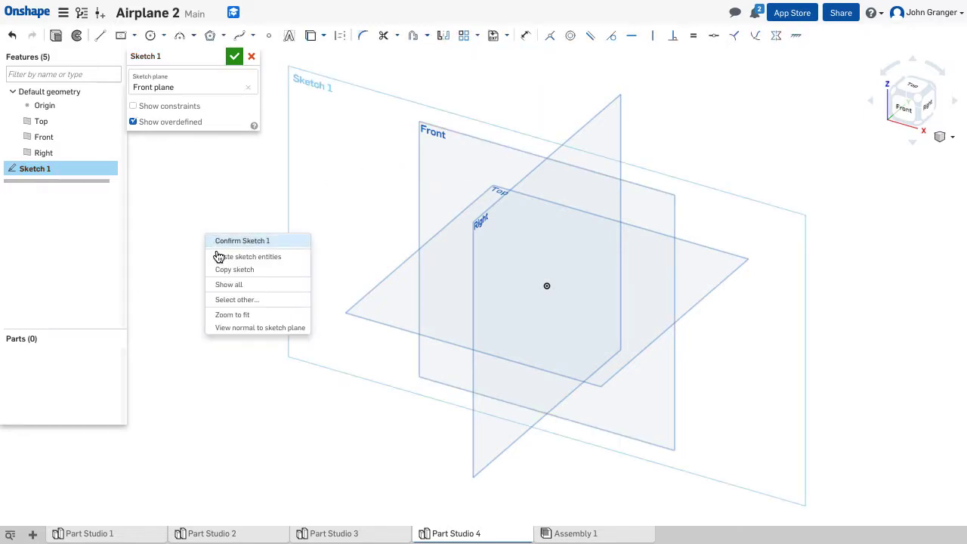
{"action": "left_click", "coordinate": [242, 328]}
{"action": "scroll", "coordinate": [518, 289], "scroll_direction": "up", "scroll_amount": 3}
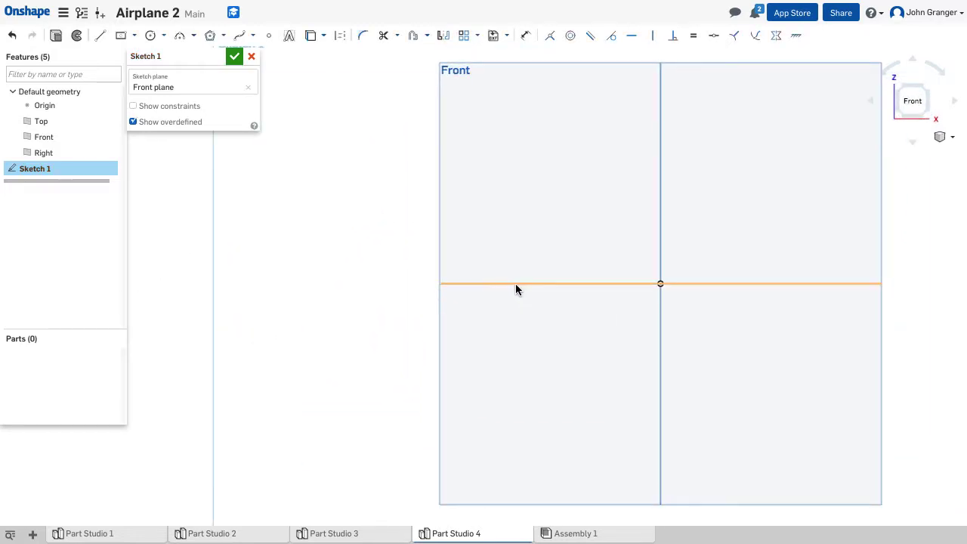
{"action": "middle_click_drag", "start_coordinate": [560, 257], "coordinate": [384, 257]}
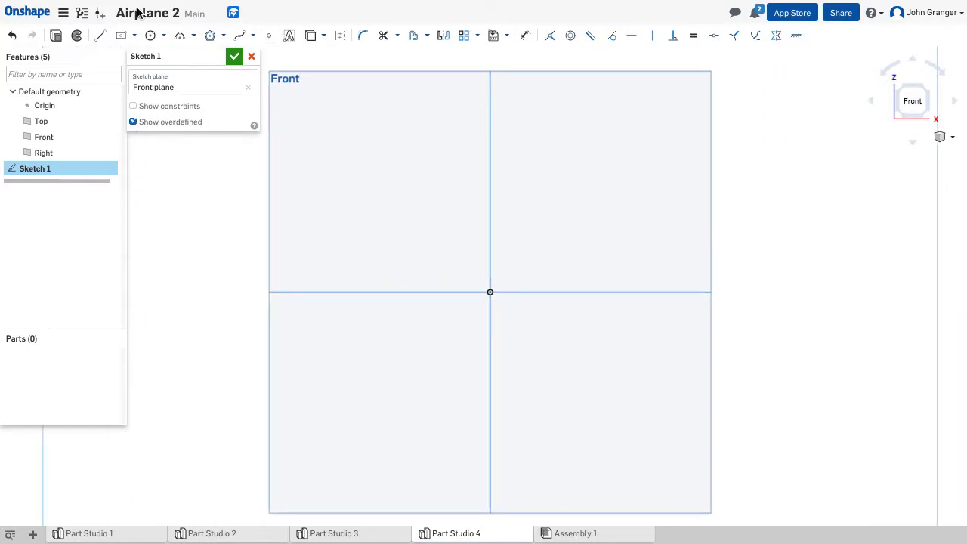
- Draw a horizontal construction centerline through the origin
{"action": "left_click", "coordinate": [99, 37]}
{"action": "left_click", "coordinate": [345, 38]}
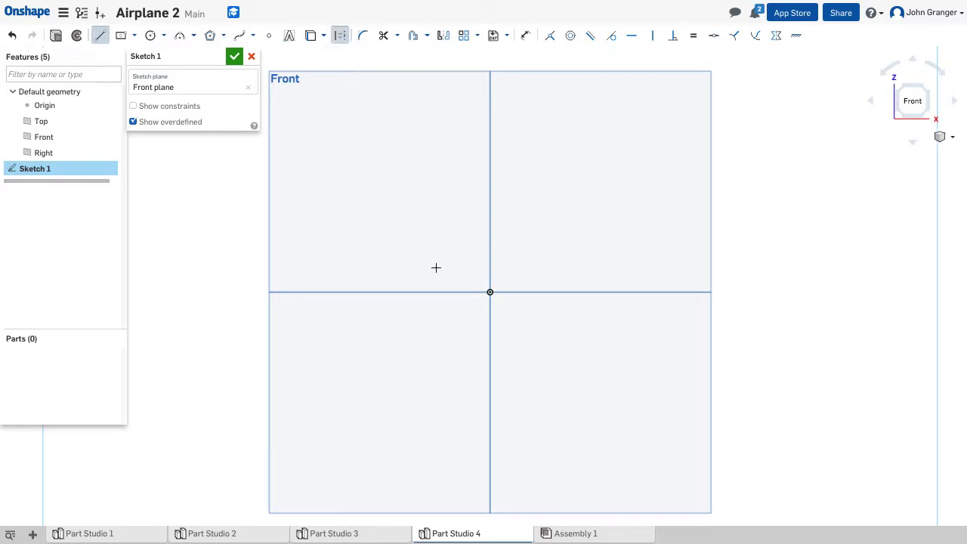
{"action": "left_click", "coordinate": [395, 291]}
{"action": "left_click", "coordinate": [602, 292]}
{"action": "right_click", "coordinate": [585, 235]}
{"action": "left_click", "coordinate": [613, 244]}
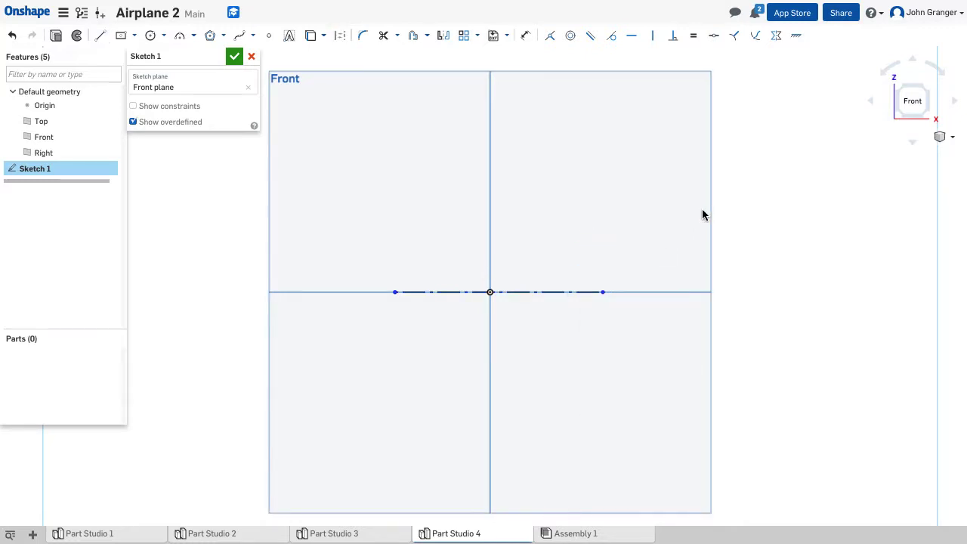
- Draw a 0.375-diameter circle centred on the vertical axis above the centerline
{"action": "left_click", "coordinate": [151, 36]}
{"action": "left_click", "coordinate": [489, 233]}
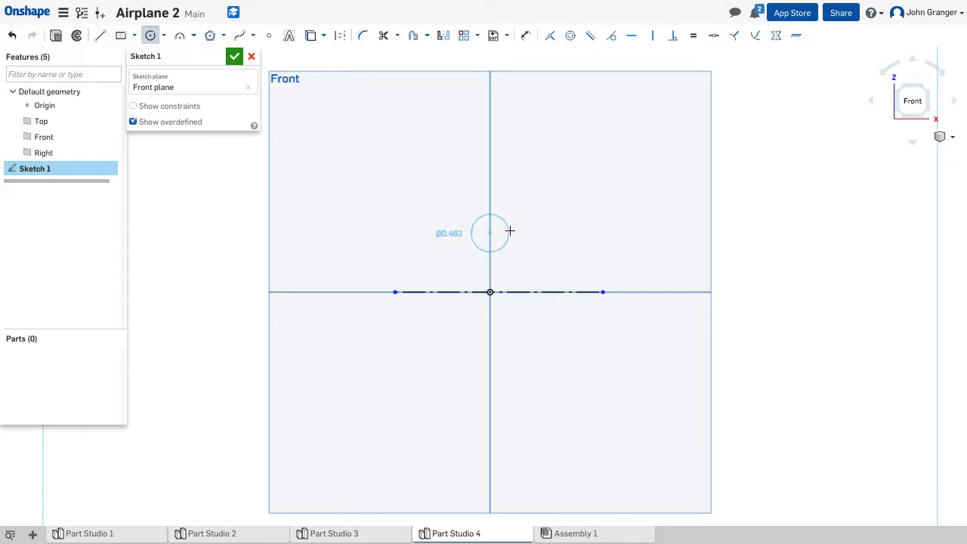
{"action": "left_click", "coordinate": [517, 231]}
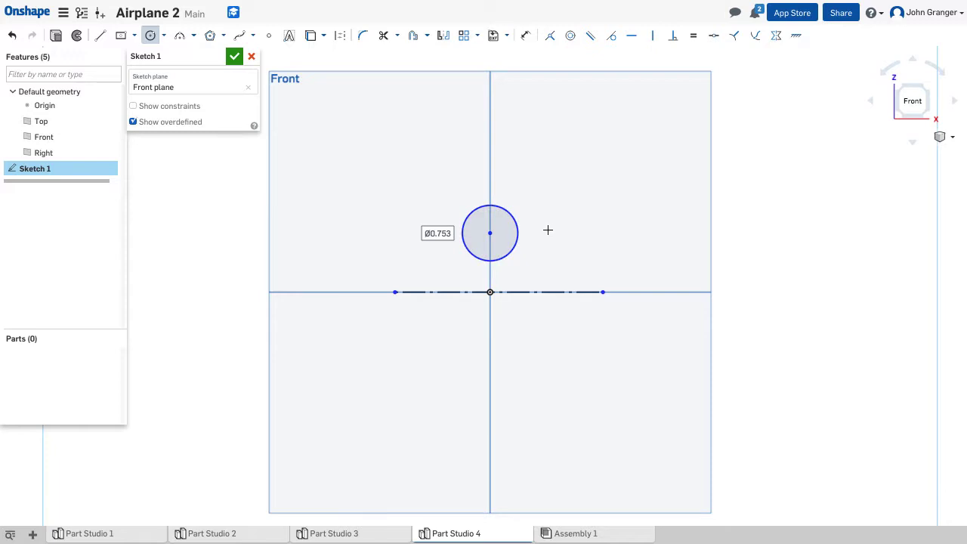
{"action": "key", "text": "BackSpace"}
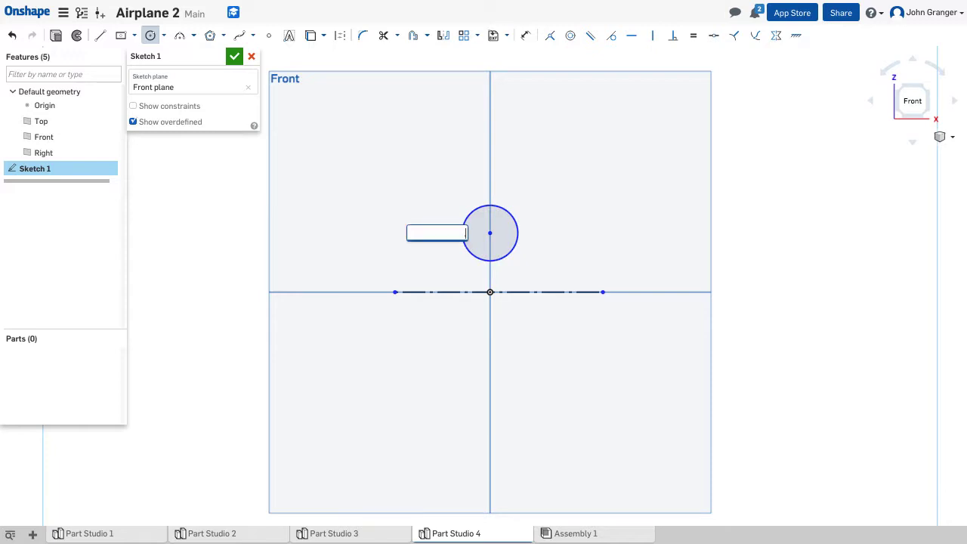
{"action": "type", "text": ".375"}
{"action": "key", "text": "Return"}
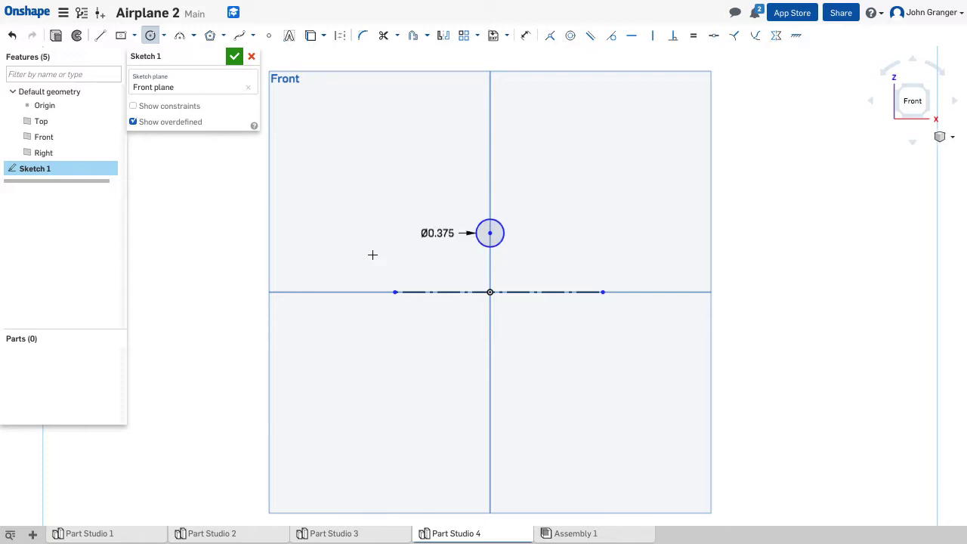
- Dimension the circle's centre to the centerline as Ø0.625
{"action": "left_click", "coordinate": [526, 36]}
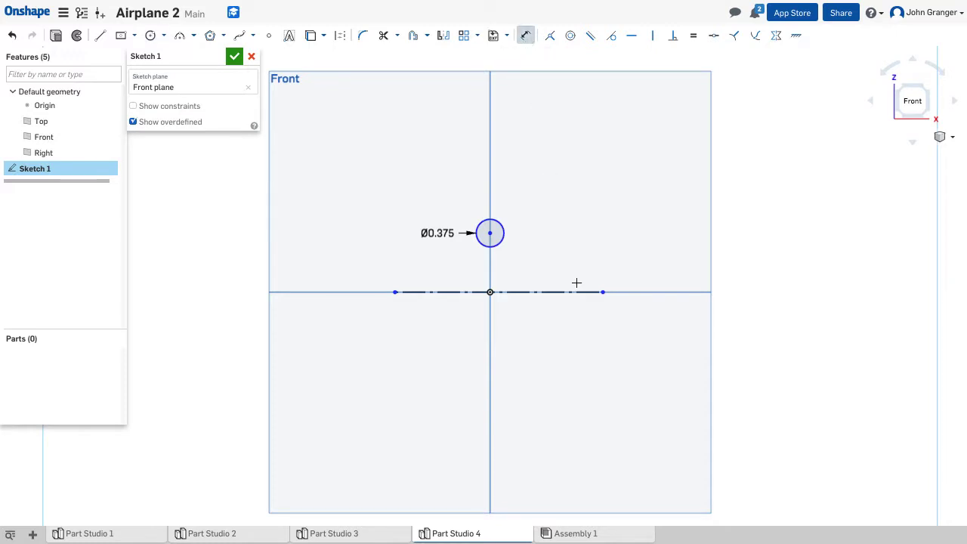
{"action": "left_click", "coordinate": [491, 233]}
{"action": "left_click", "coordinate": [524, 291]}
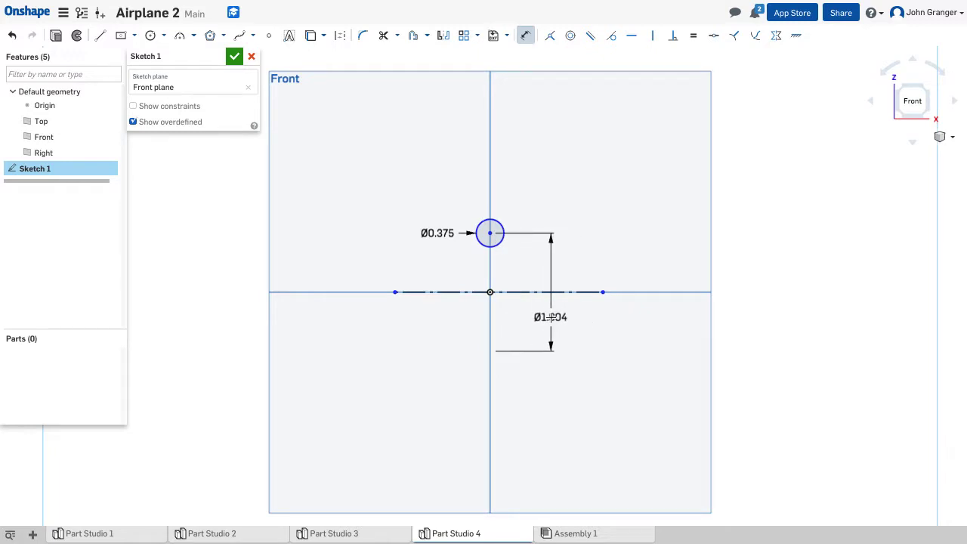
{"action": "left_click", "coordinate": [551, 317]}
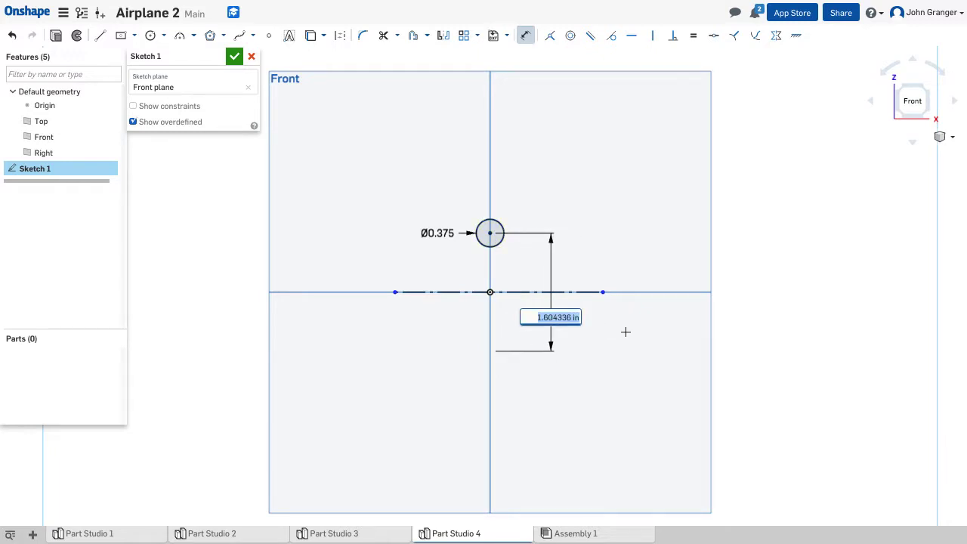
{"action": "key", "text": "BackSpace"}
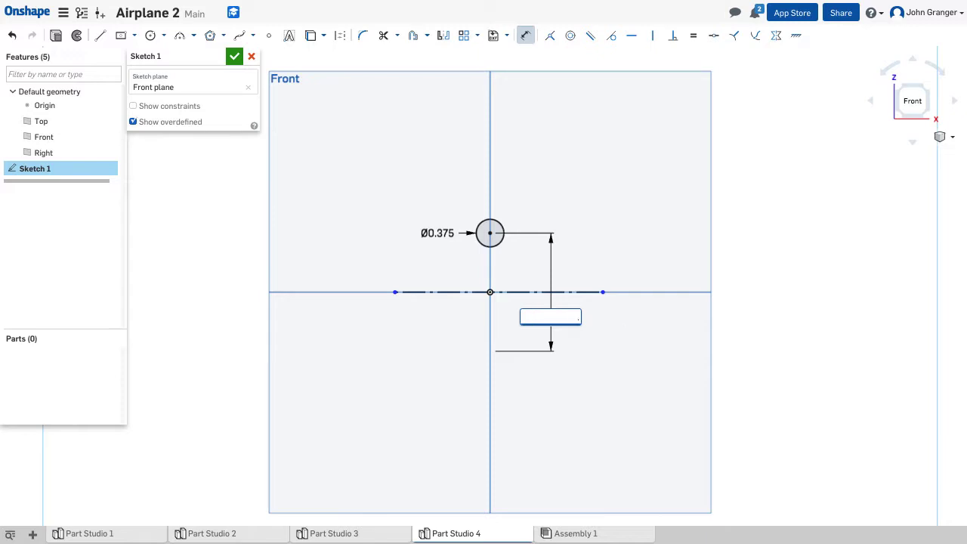
{"action": "type", "text": ".625"}
{"action": "key", "text": "Return"}
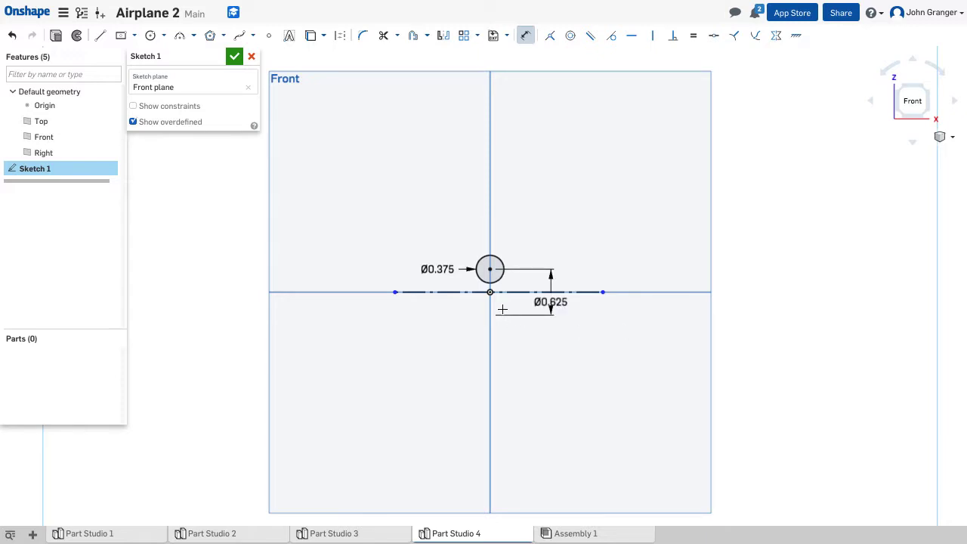
{"action": "scroll", "coordinate": [501, 304], "scroll_direction": "up", "scroll_amount": 4}
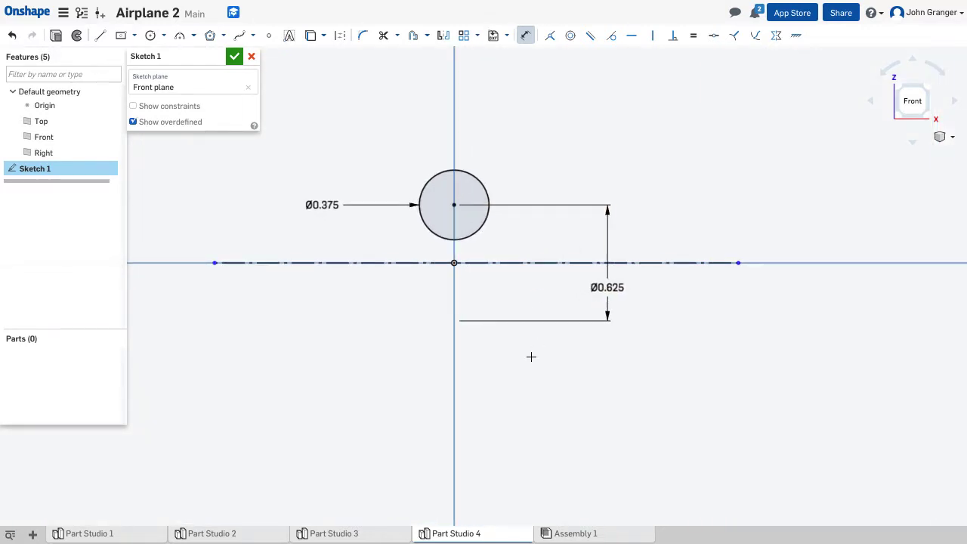
{"action": "middle_click_drag", "start_coordinate": [531, 355], "coordinate": [554, 347]}
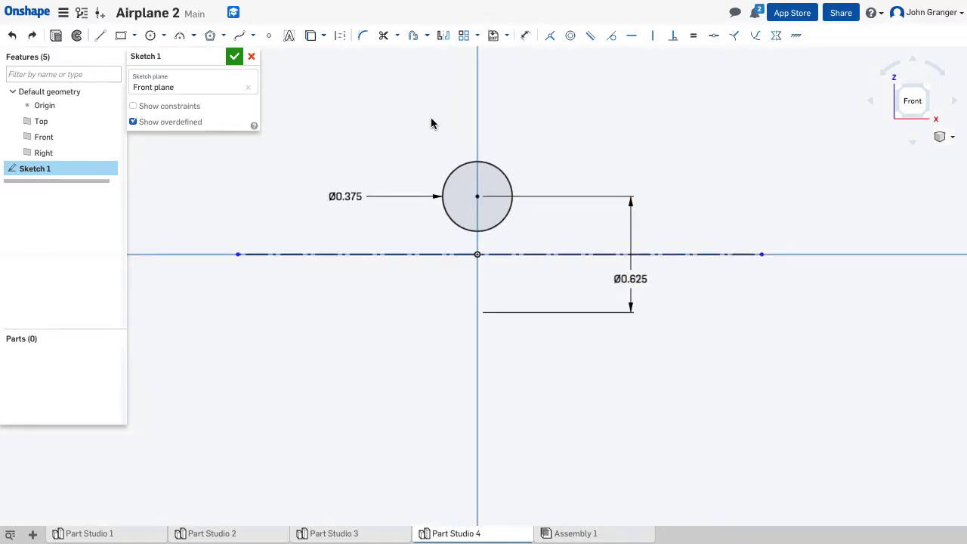
- Draw a corner rectangle overlapping the bottom of the circle
{"action": "left_click", "coordinate": [135, 37]}
{"action": "left_click", "coordinate": [136, 55]}
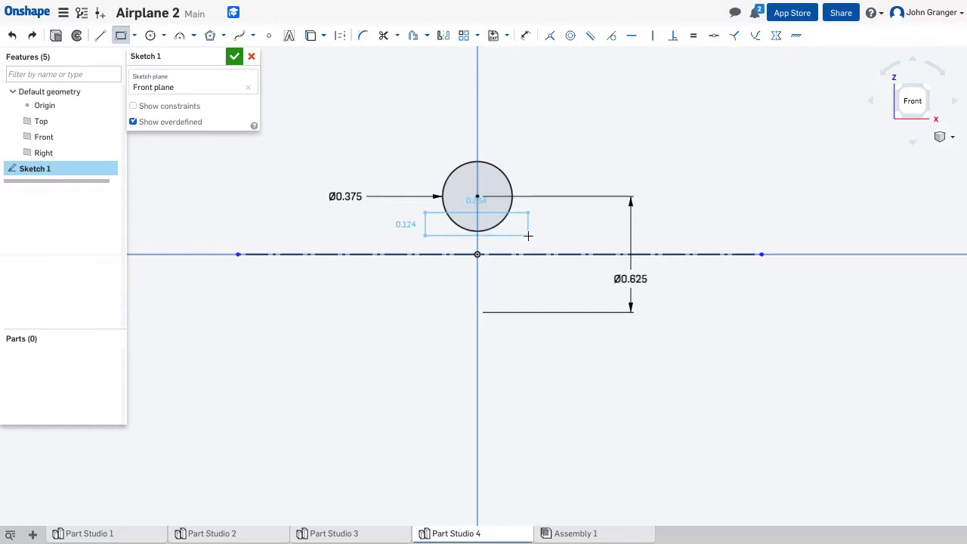
{"action": "left_click", "coordinate": [528, 235]}
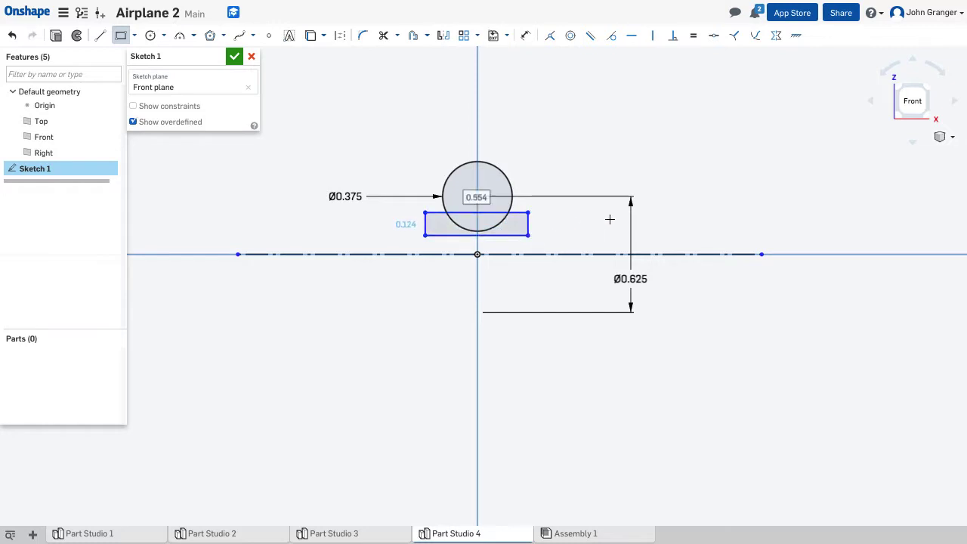
{"action": "right_click", "coordinate": [593, 147]}
{"action": "left_click", "coordinate": [624, 155]}
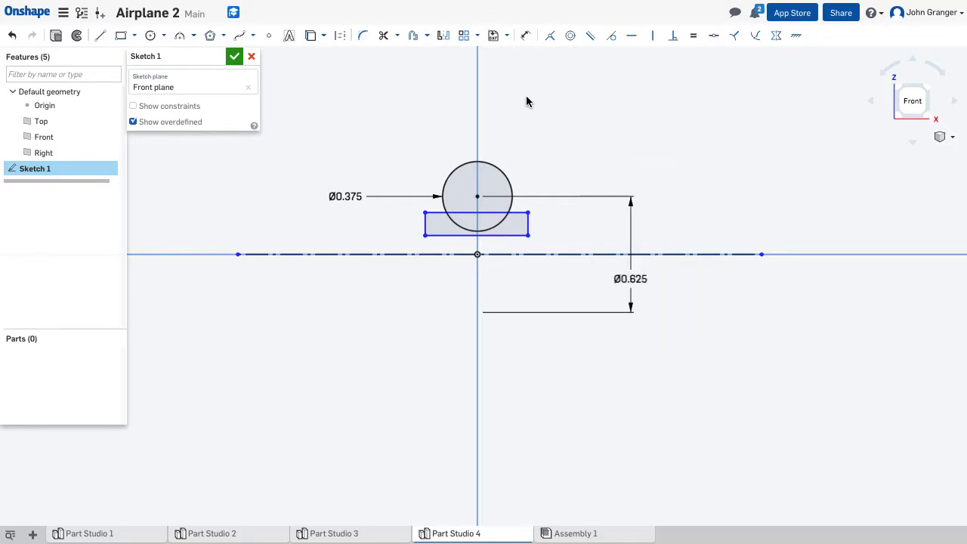
- Dimension the rectangle's bottom edge to the centerline as Ø0.25
{"action": "left_click", "coordinate": [525, 35]}
{"action": "left_click", "coordinate": [505, 235]}
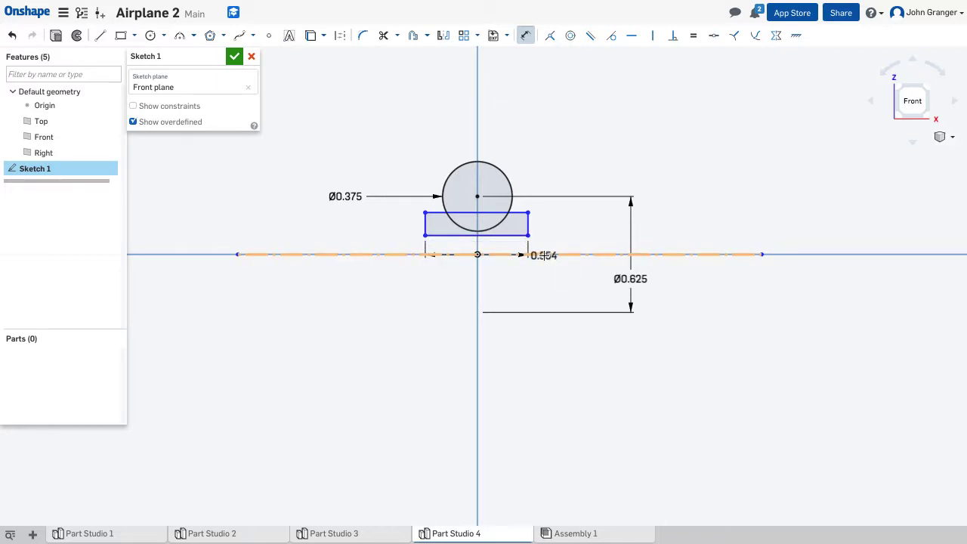
{"action": "left_click", "coordinate": [543, 254]}
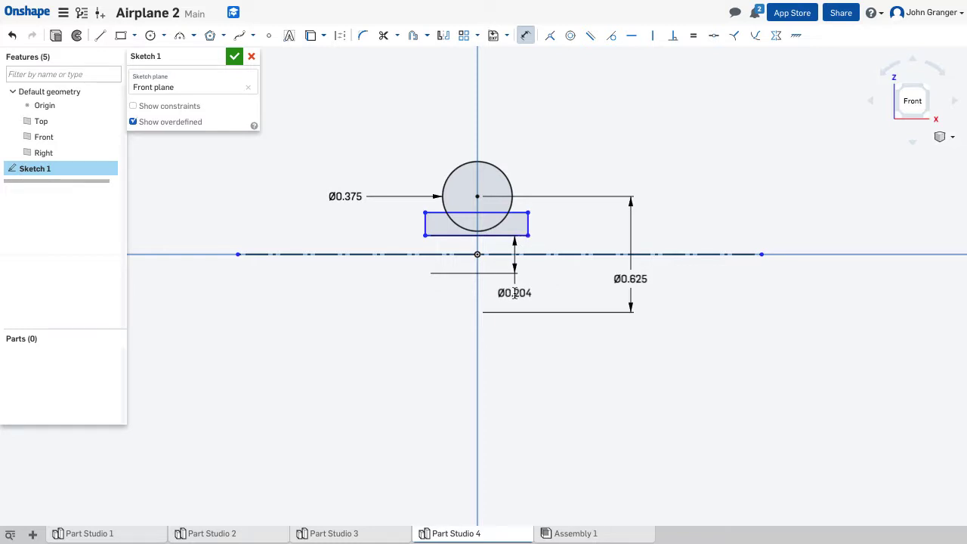
{"action": "left_click", "coordinate": [514, 293]}
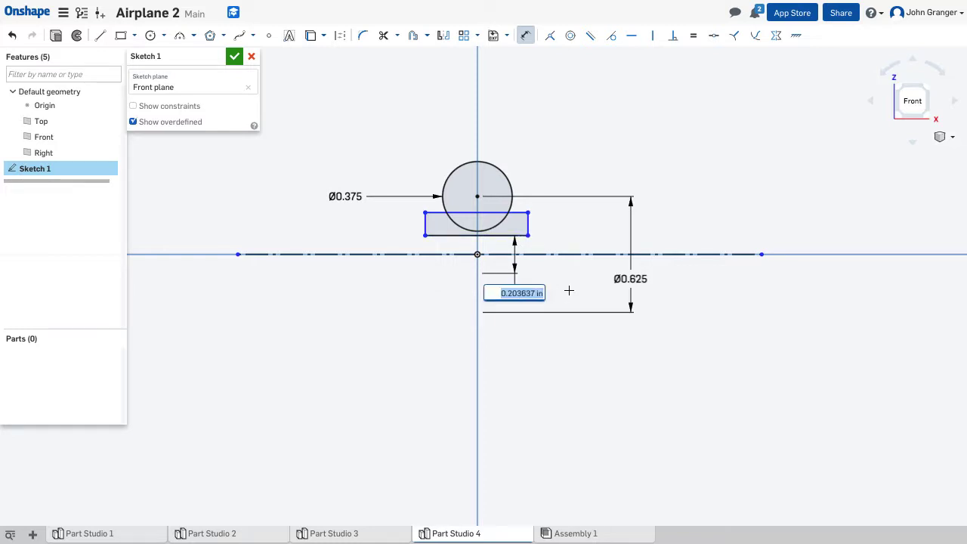
{"action": "key", "text": "BackSpace"}
{"action": "type", "text": ".25"}
{"action": "key", "text": "Return"}
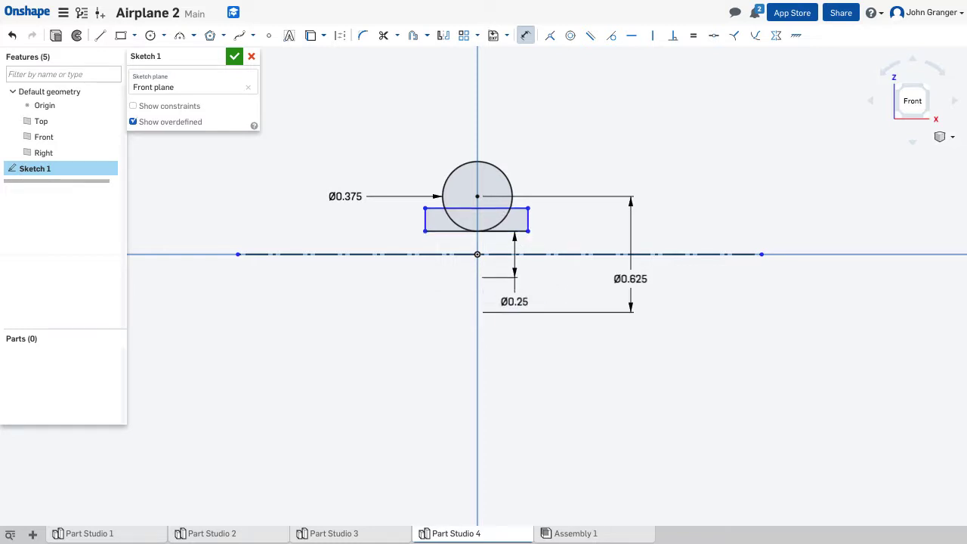
- Dimension the rectangle's top edge to the centerline as Ø0.45
{"action": "left_click", "coordinate": [519, 207]}
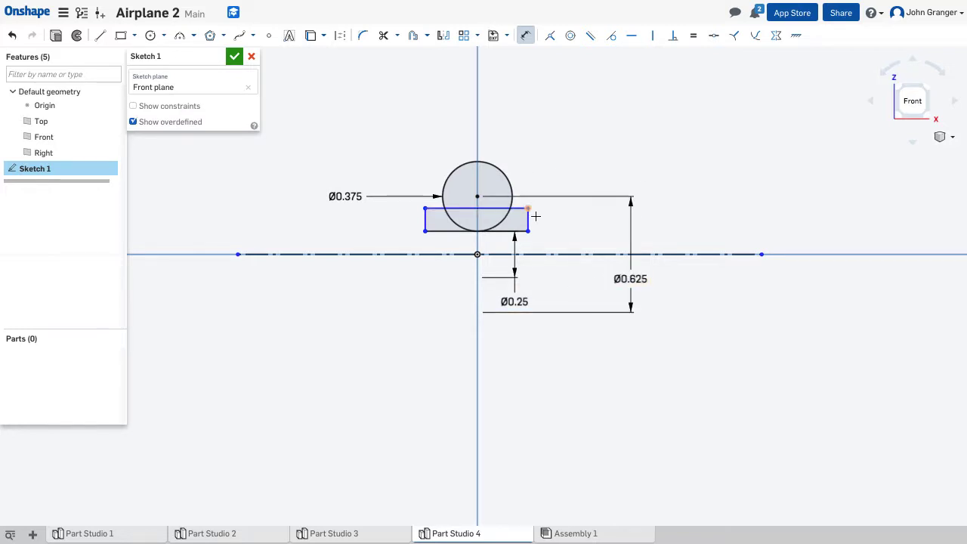
{"action": "left_click", "coordinate": [559, 254]}
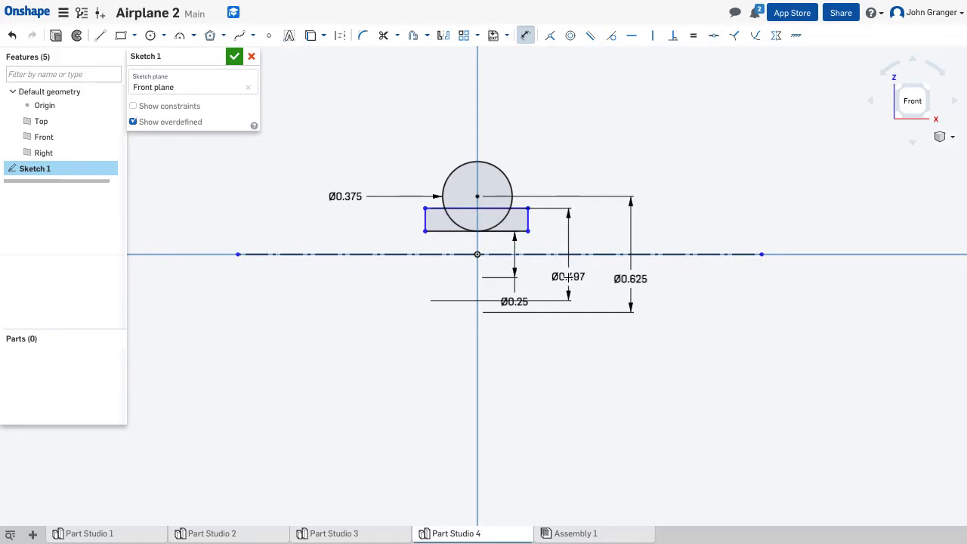
{"action": "left_click", "coordinate": [569, 278]}
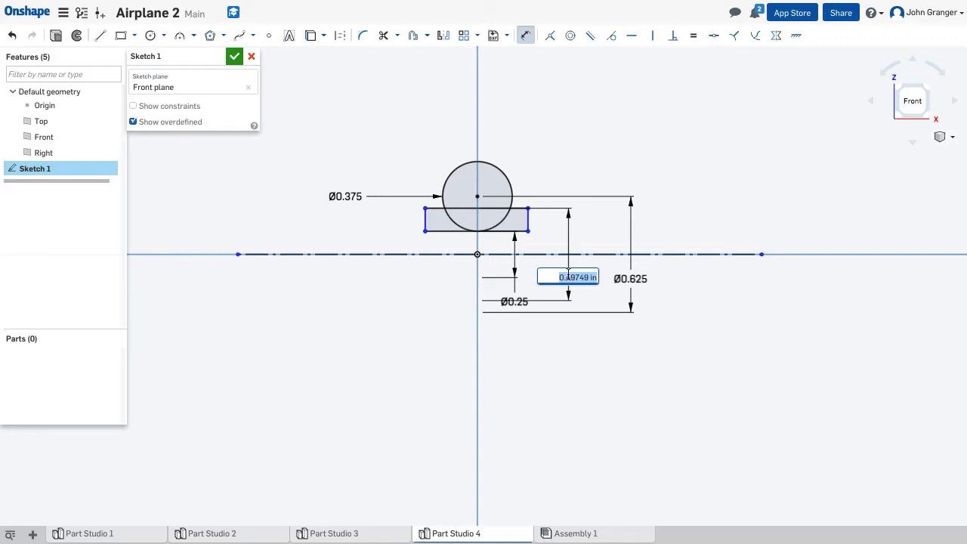
{"action": "key", "text": "BackSpace"}
{"action": "type", "text": "0.45"}
{"action": "key", "text": "Return"}
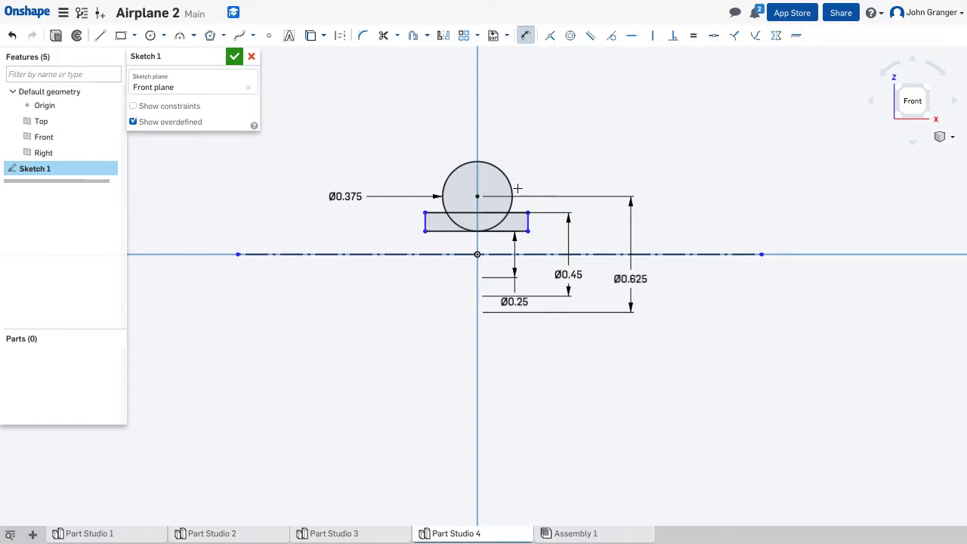
- Make the rectangle's right and left sides tangent to the circle
{"action": "left_click", "coordinate": [613, 39]}
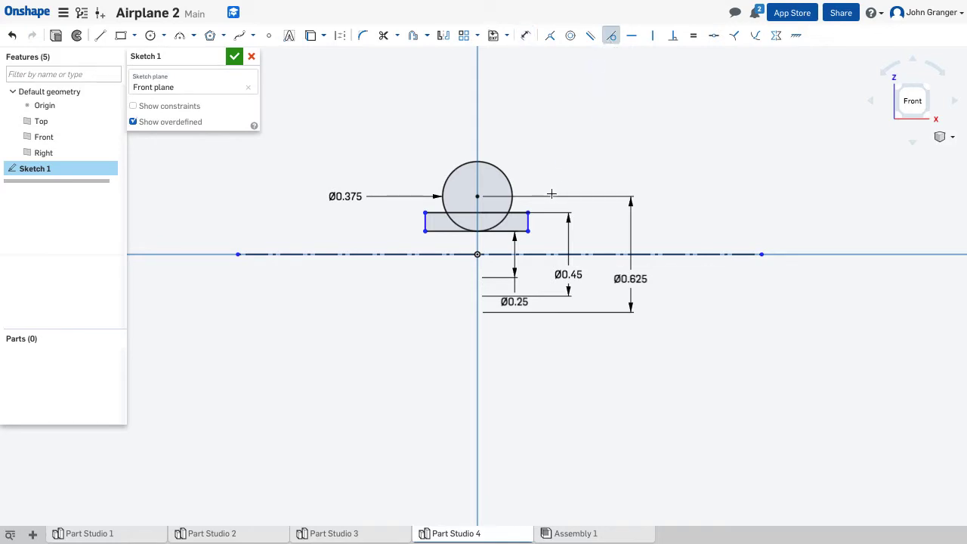
{"action": "left_click", "coordinate": [528, 222]}
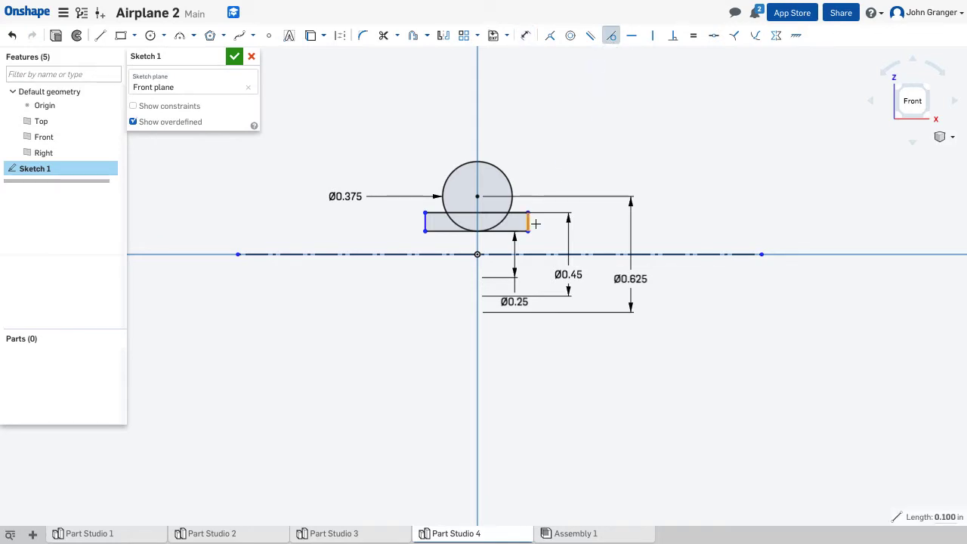
{"action": "left_click", "coordinate": [511, 188]}
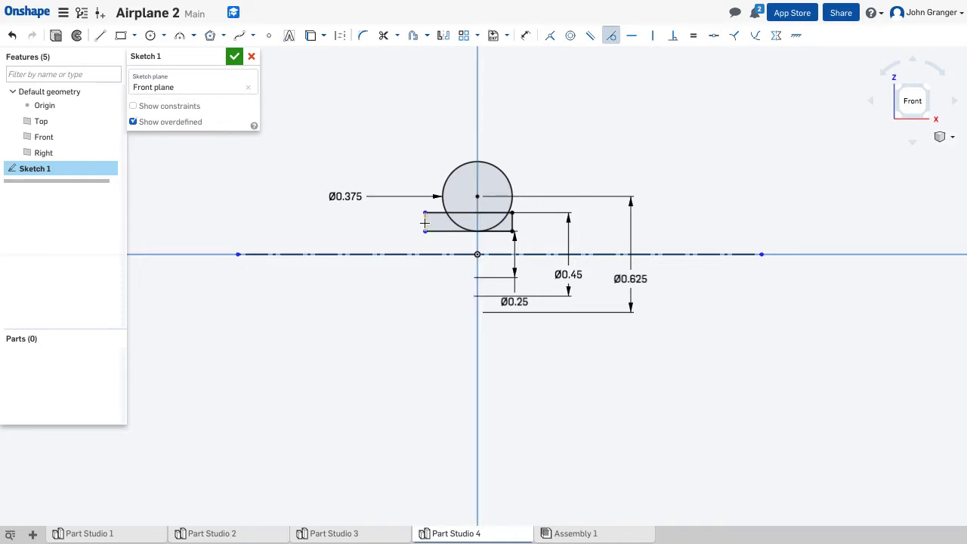
{"action": "left_click", "coordinate": [426, 222]}
{"action": "left_click", "coordinate": [443, 191]}
- Close Sketch 1, hide the default planes with P, and switch to isometric view
{"action": "left_click", "coordinate": [234, 56]}
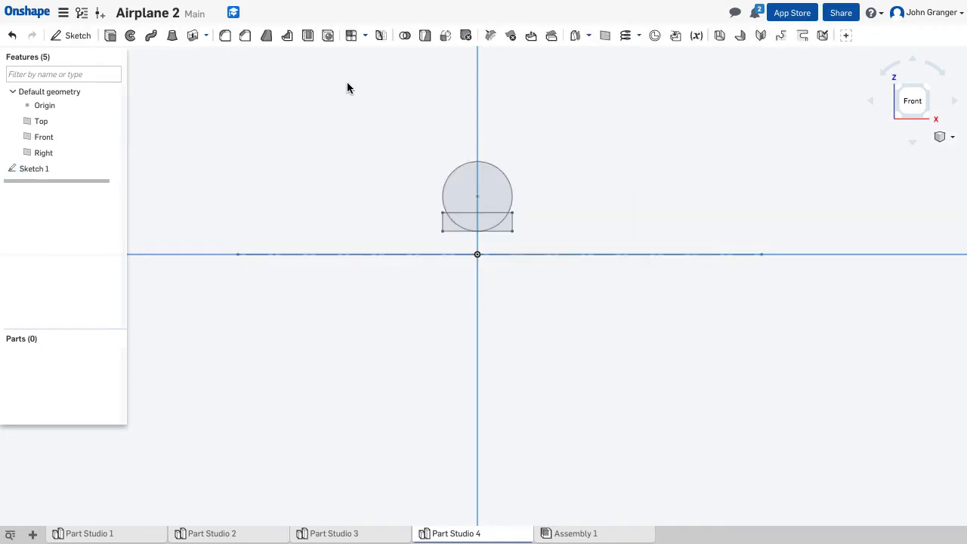
{"action": "scroll", "coordinate": [284, 136], "scroll_direction": "up", "scroll_amount": 2}
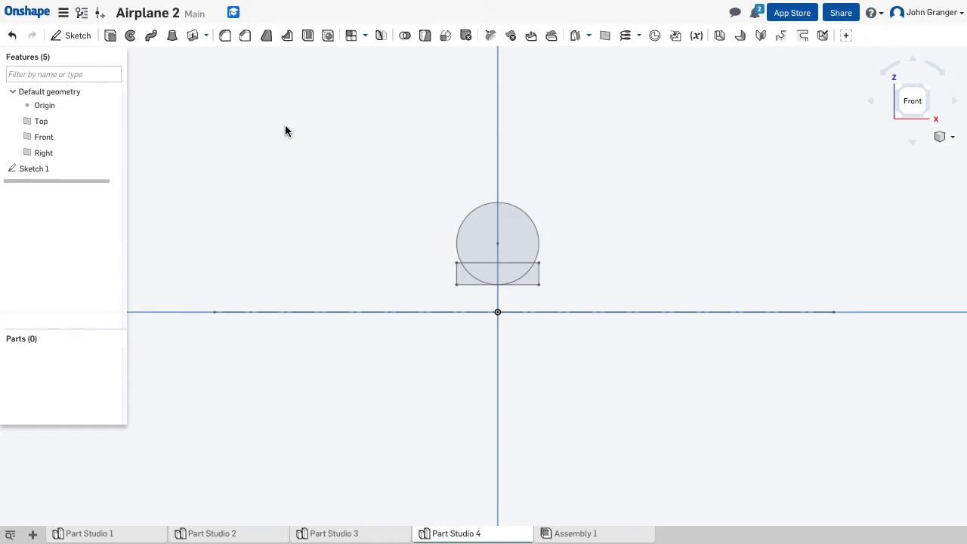
{"action": "key", "text": "p"}
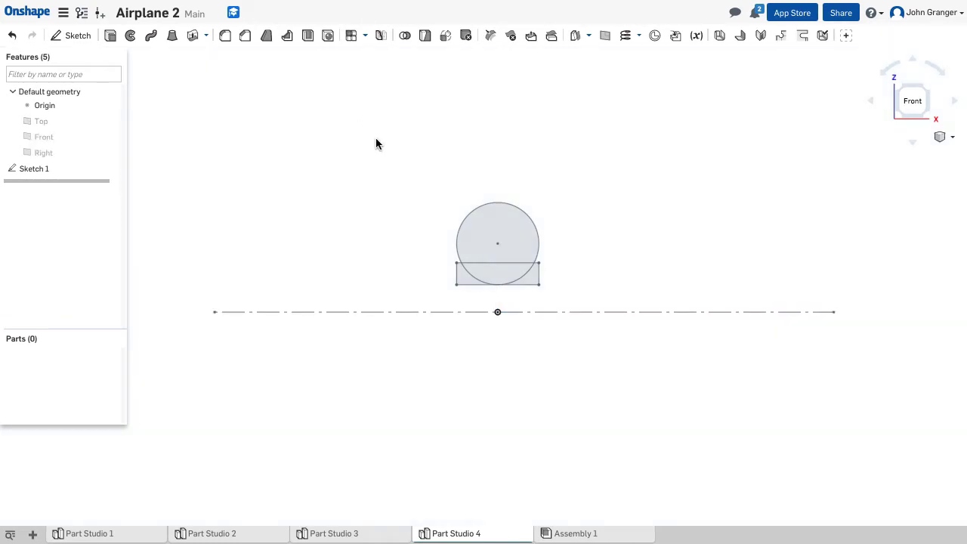
{"action": "right_click", "coordinate": [595, 142]}
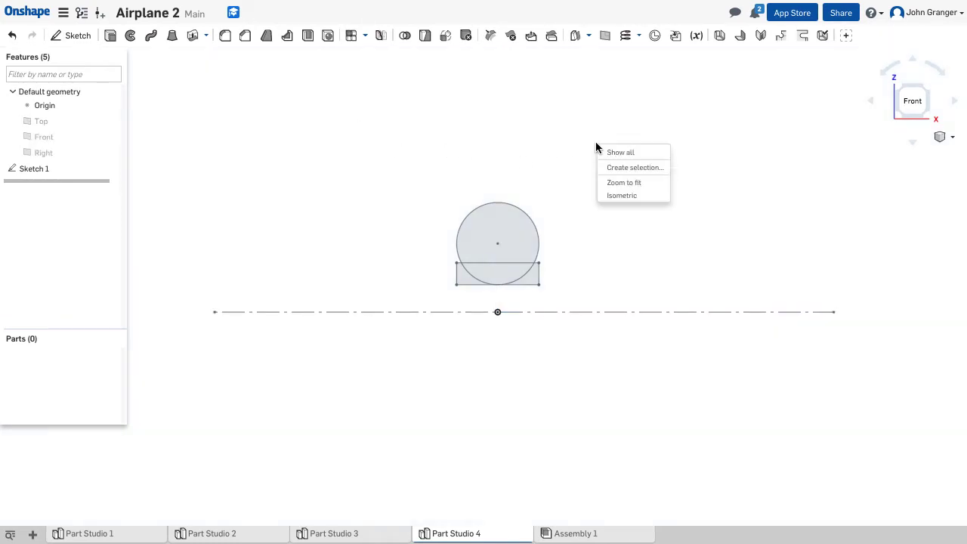
{"action": "left_click", "coordinate": [624, 194]}
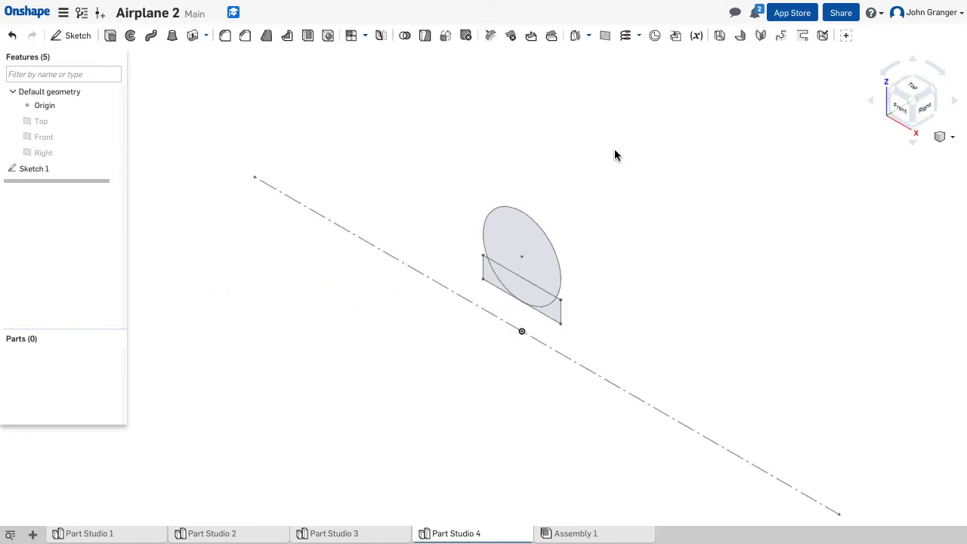
{"action": "scroll", "coordinate": [573, 203], "scroll_direction": "down", "scroll_amount": 2}
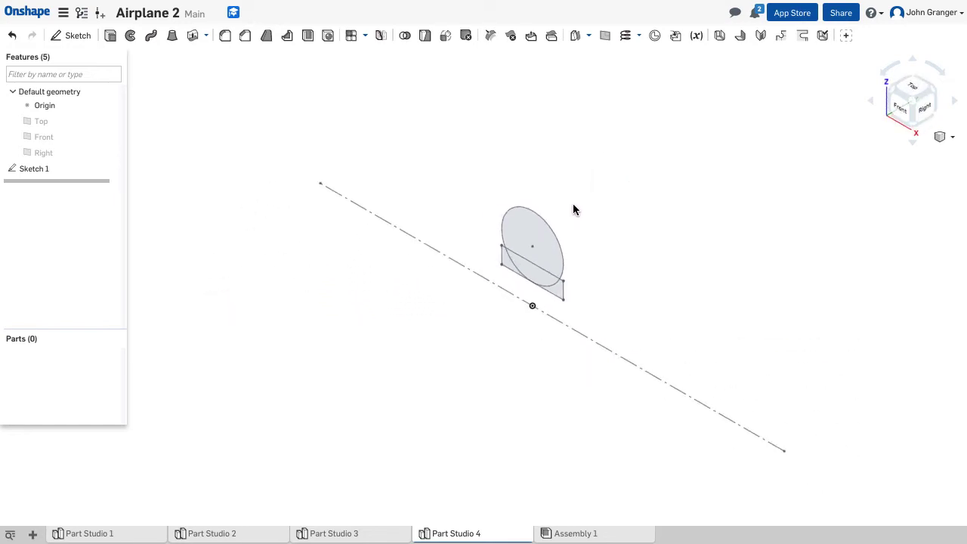
- Revolve all sketch regions a full 360° about the centerline to create Part 1
{"action": "left_click", "coordinate": [131, 38]}
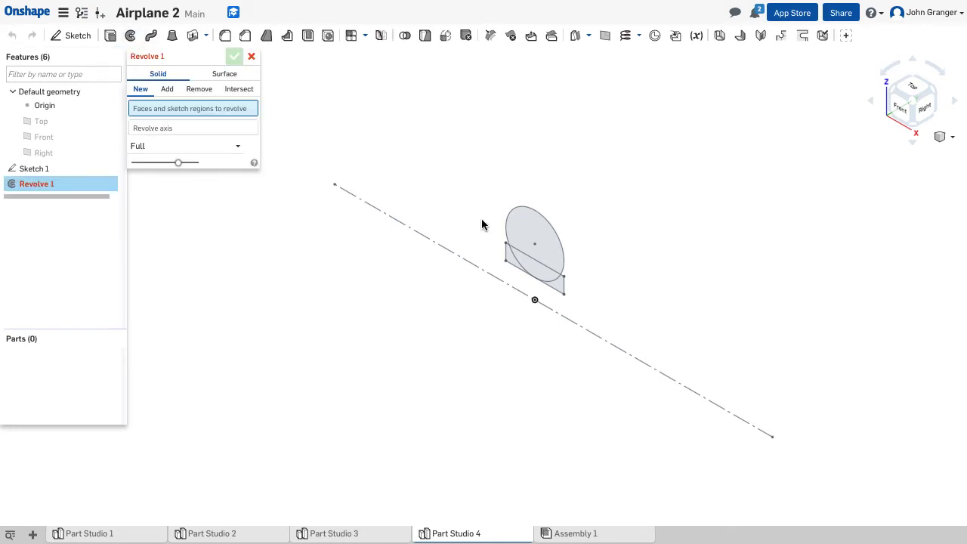
{"action": "left_click_drag", "start_coordinate": [464, 155], "coordinate": [610, 317]}
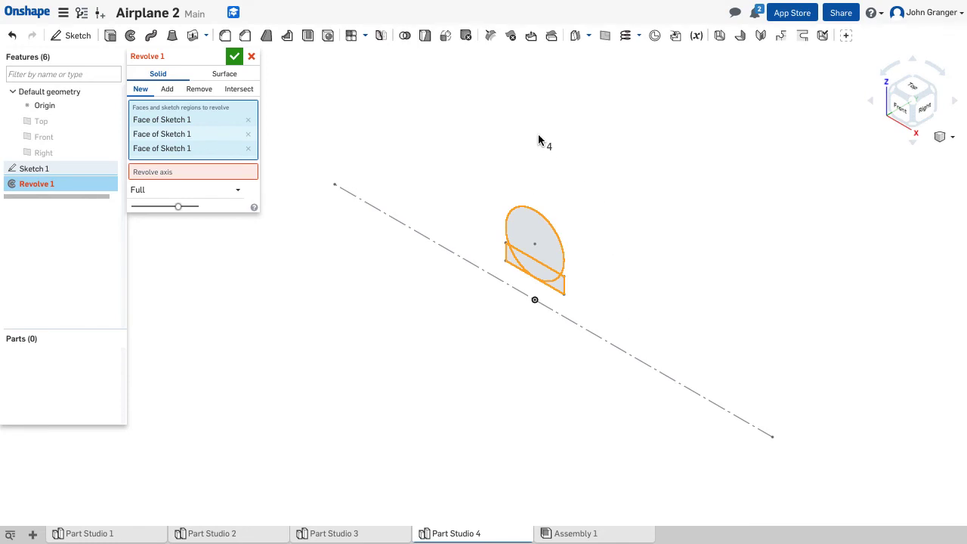
{"action": "left_click", "coordinate": [179, 173]}
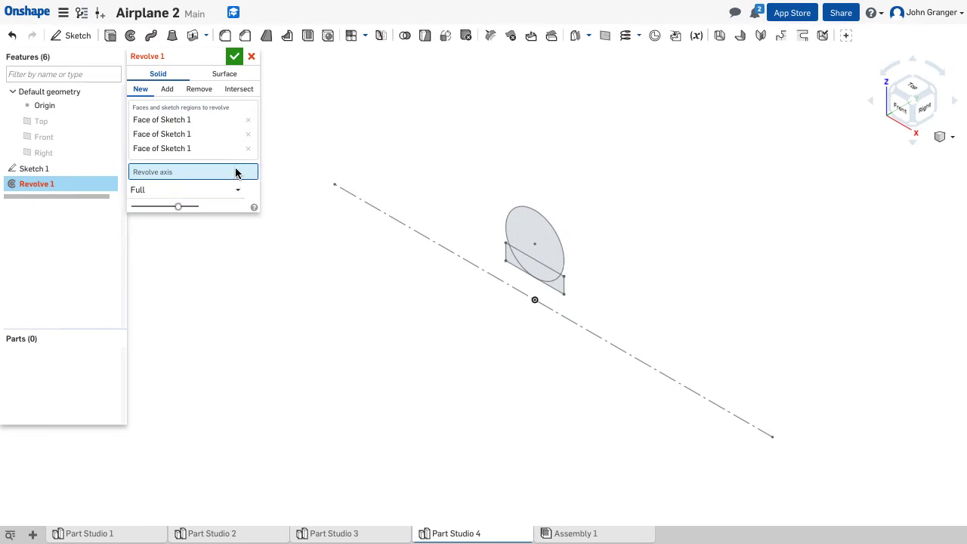
{"action": "left_click", "coordinate": [383, 212]}
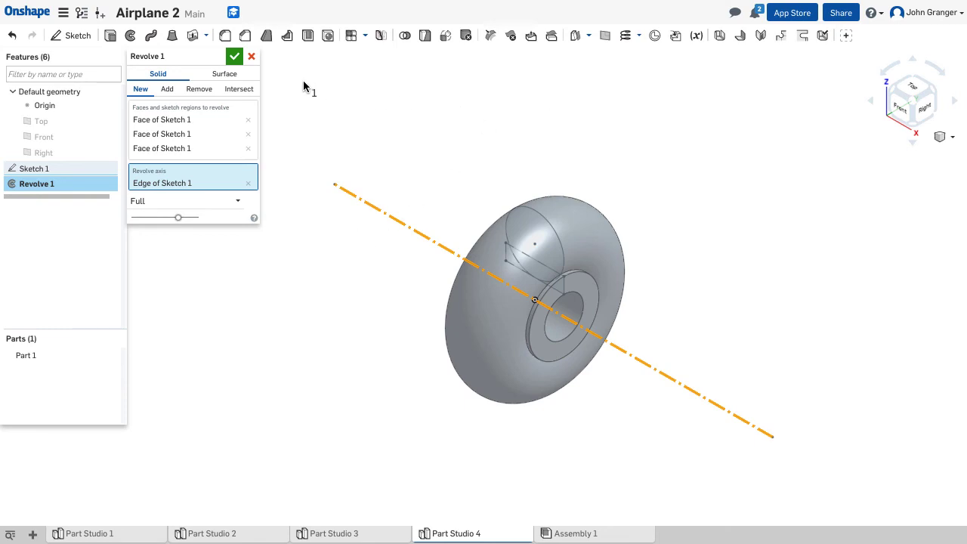
{"action": "left_click", "coordinate": [233, 58]}
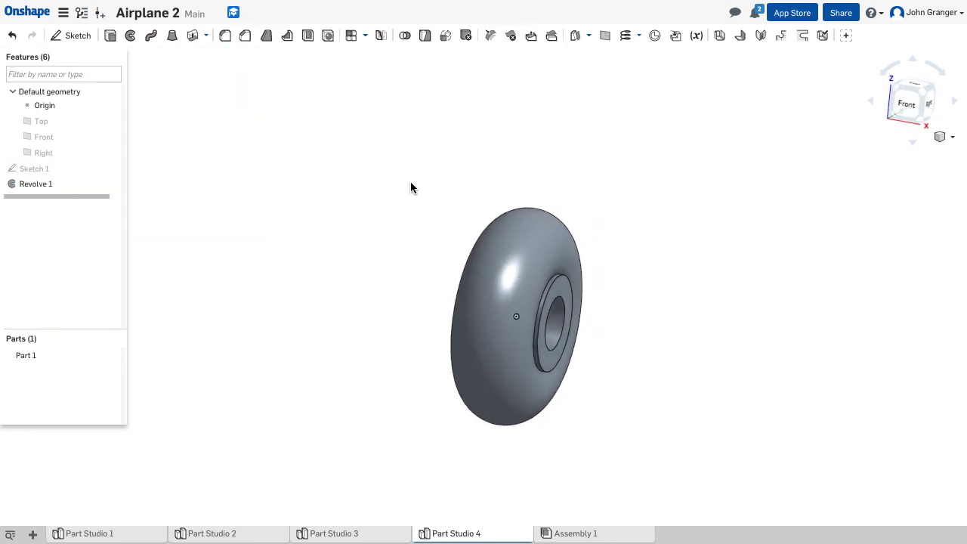